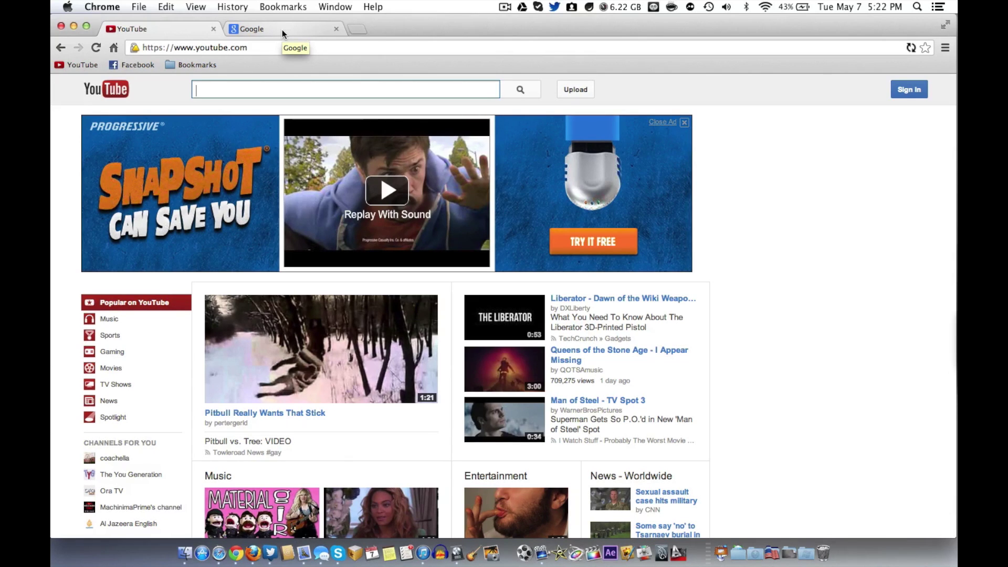
Select part of the YouTube page address, then start signing in with Sign In at top right.
left_click(259, 49)
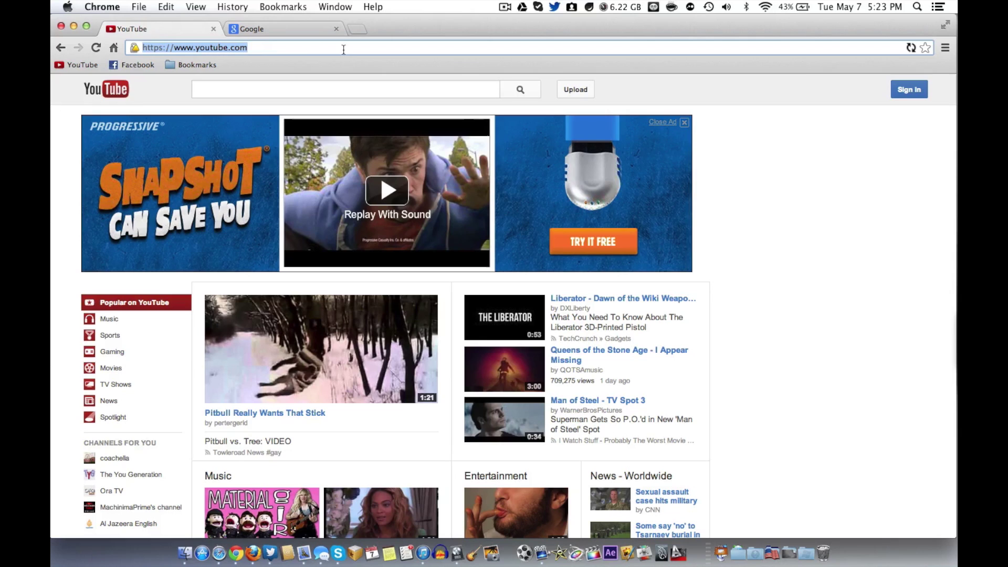
left_click(255, 44)
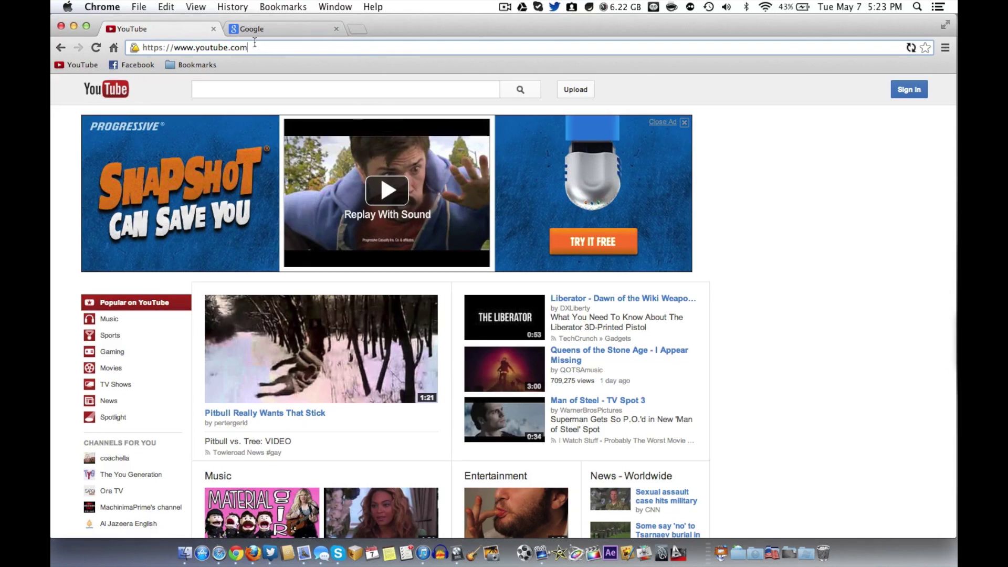
mouse_move(248, 47)
left_mouse_down()
mouse_move(141, 49)
mouse_move(254, 46)
left_mouse_up()
scroll(879, 117, "up", 3)
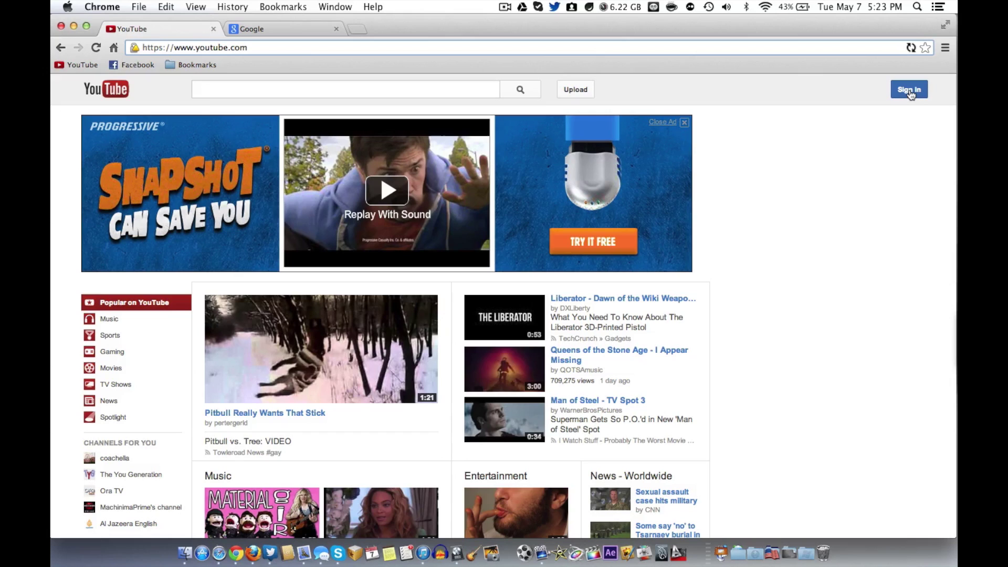
left_click(908, 90)
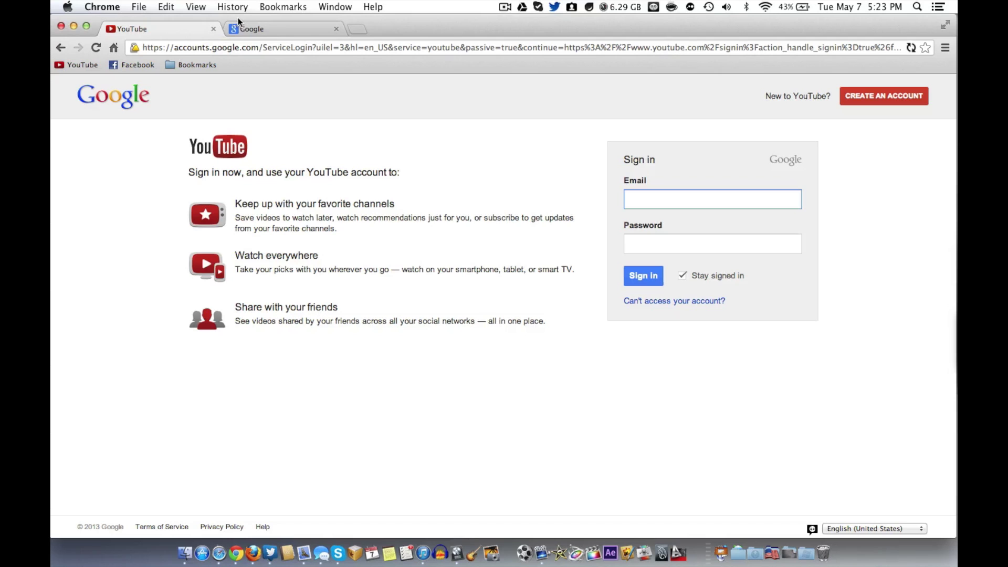
Open Google's sign-in page in the second tab and compare it with YouTube's, ending on YouTube's.
left_click(250, 29)
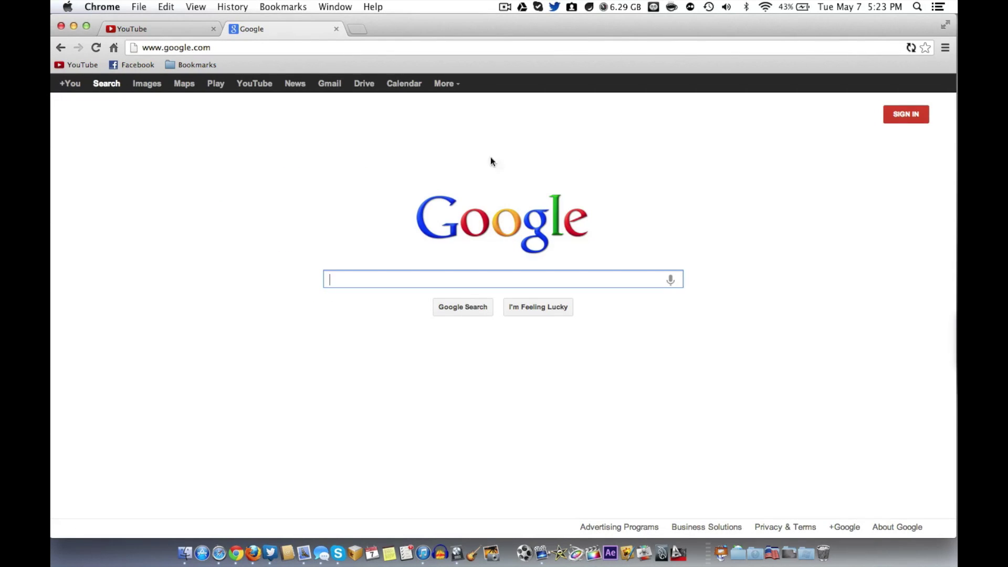
left_click(905, 111)
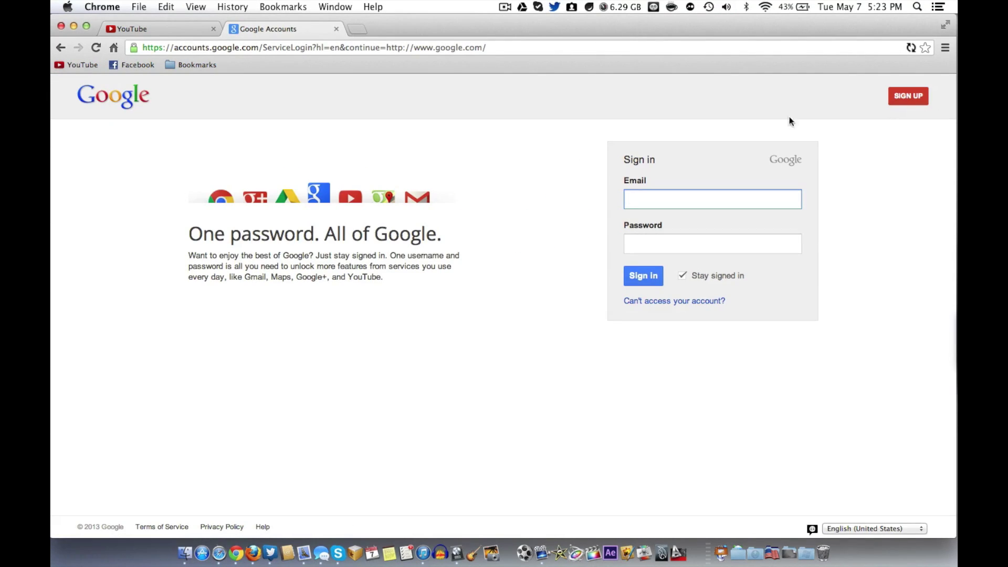
left_click(175, 24)
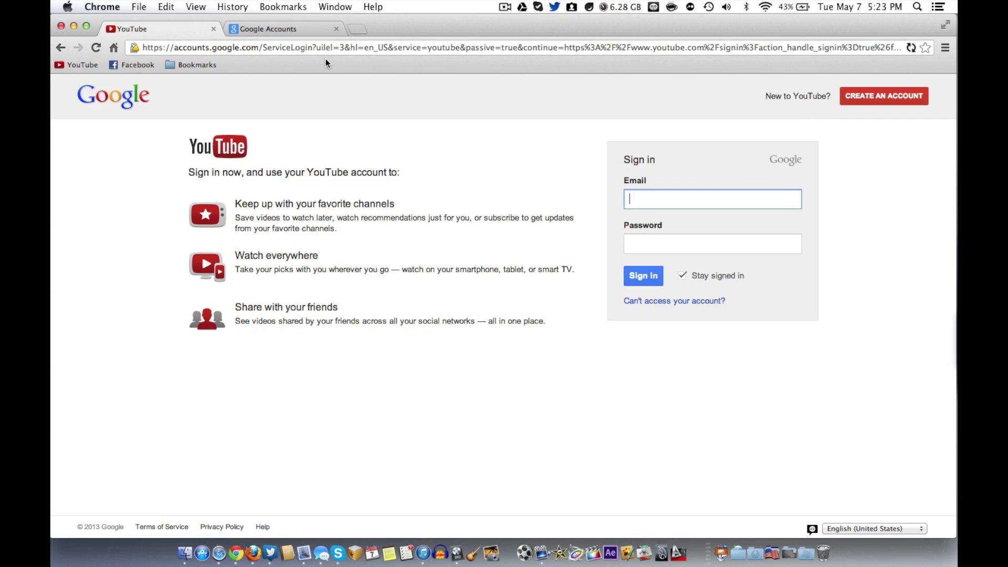
left_click(265, 25)
left_click(160, 25)
left_click(264, 31)
left_click(149, 32)
left_click(297, 31)
left_click(156, 30)
left_click(260, 28)
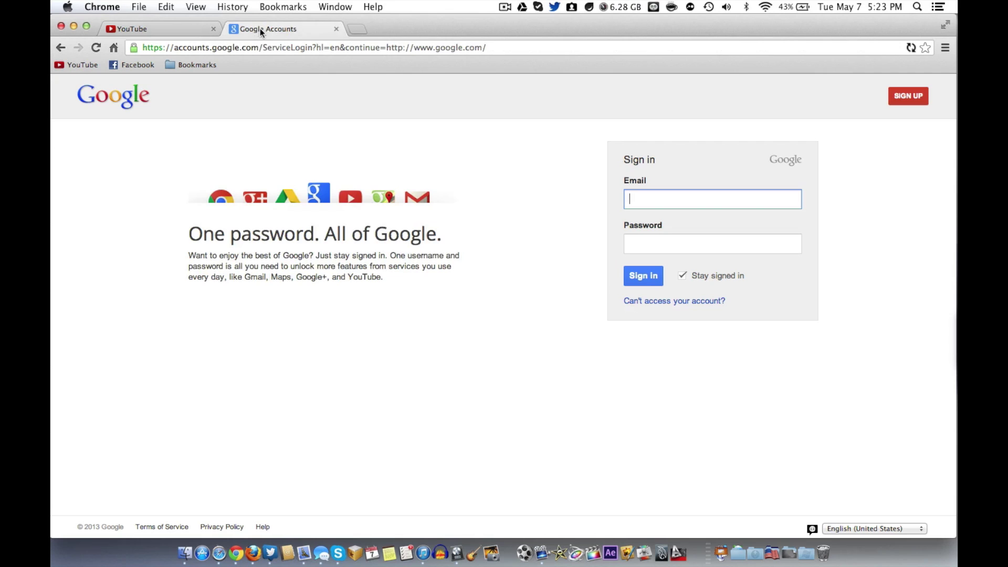
left_click(205, 32)
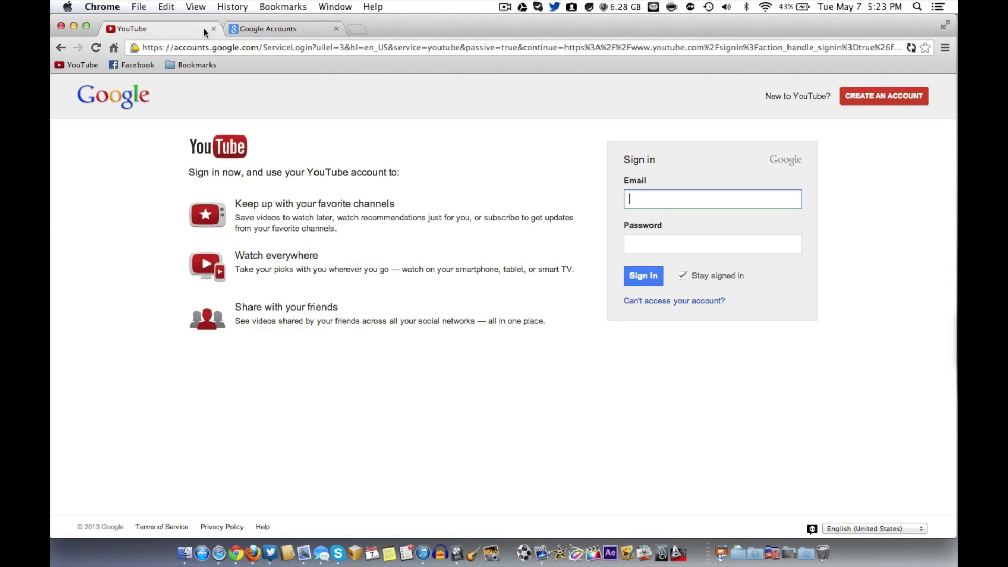
Start creating an account from YouTube's sign-in, and open Google's sign-up form in the second tab.
left_click(868, 96)
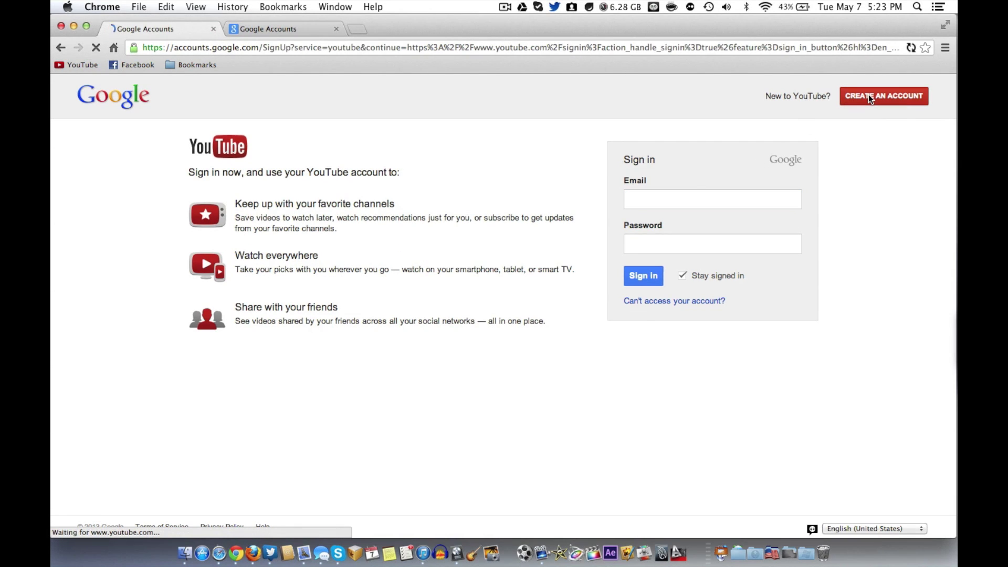
left_click(292, 28)
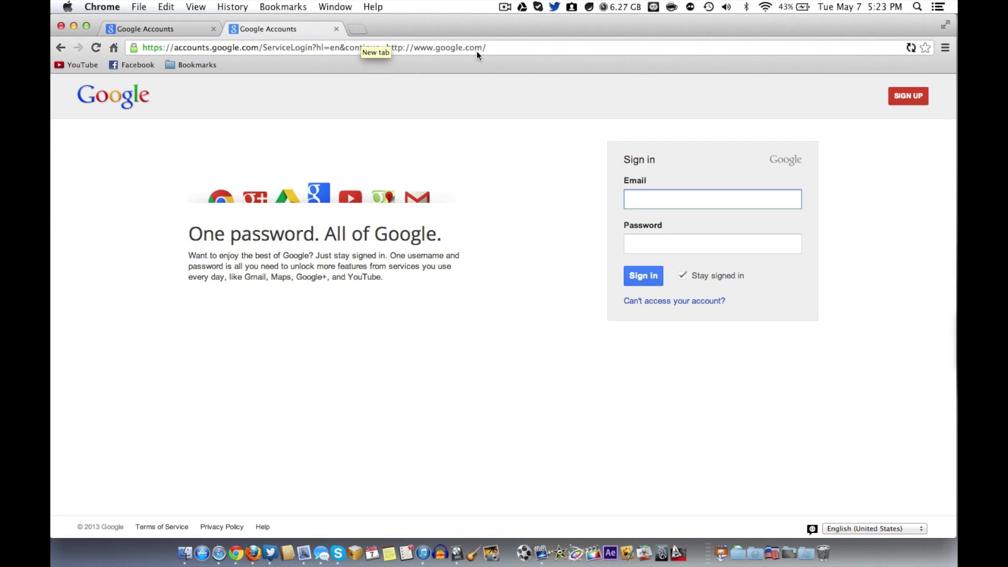
left_click(915, 96)
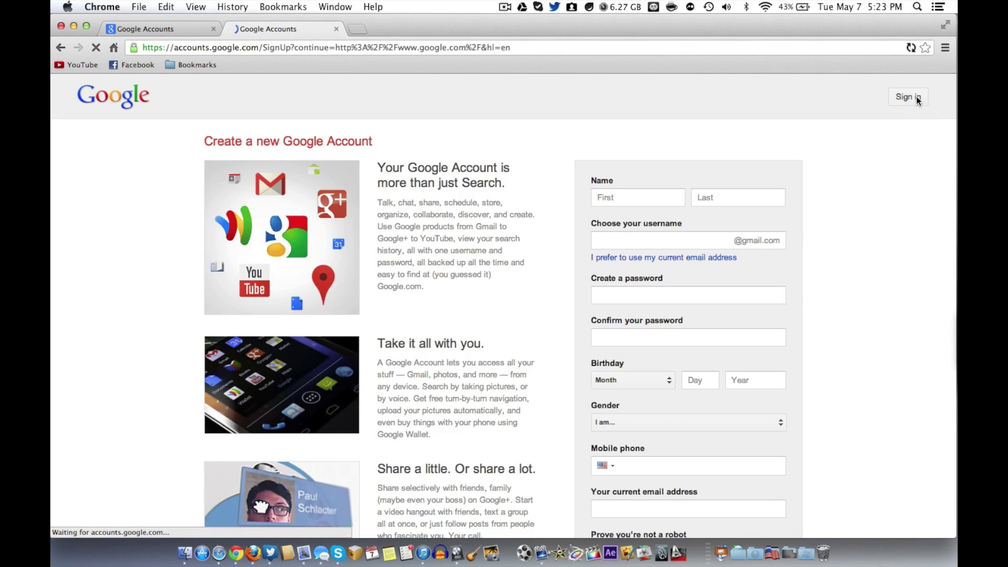
Compare the YouTube and general sign-up forms side by side, ending on the general one.
left_click(220, 30)
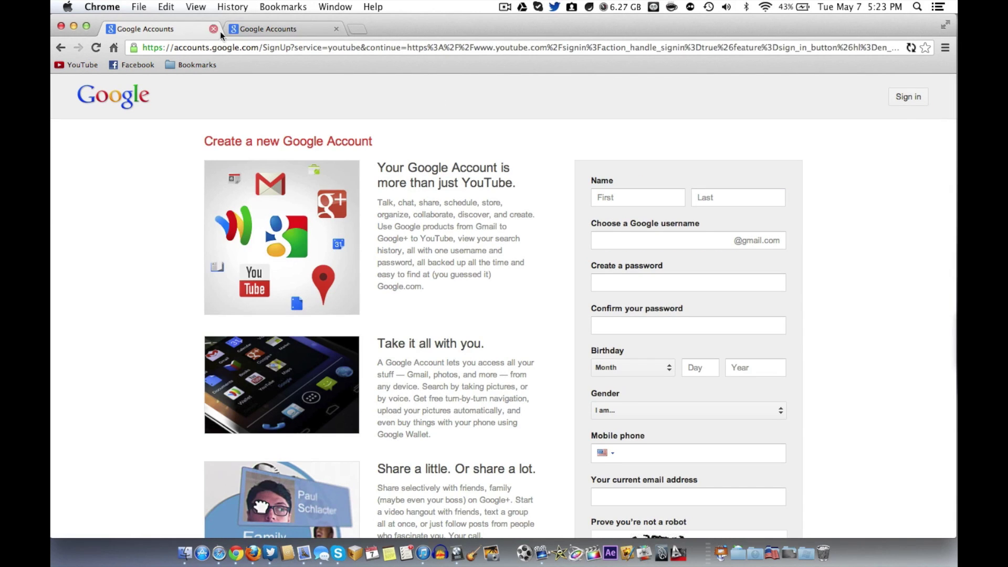
left_click(257, 30)
left_click(115, 34)
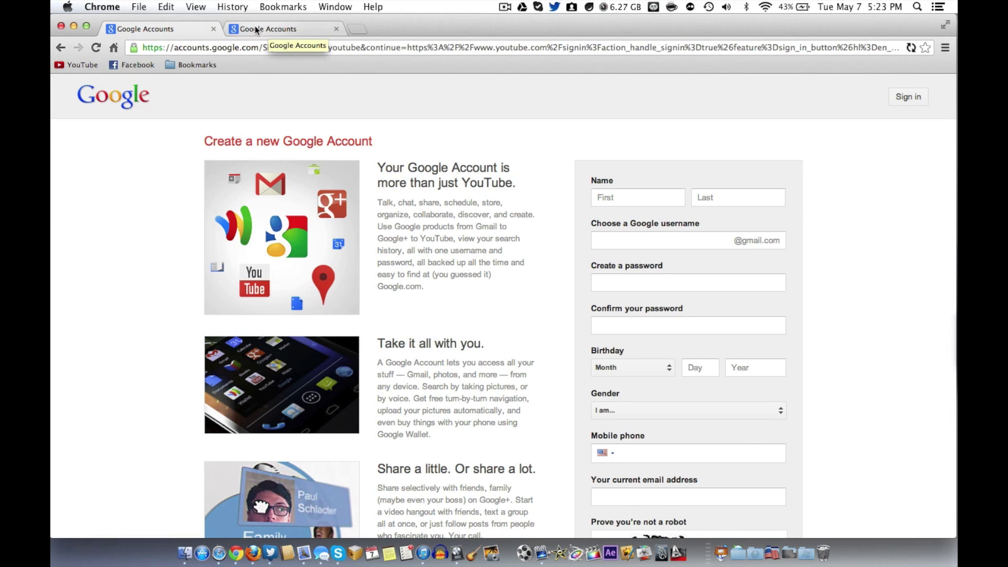
left_click(256, 27)
left_click(130, 29)
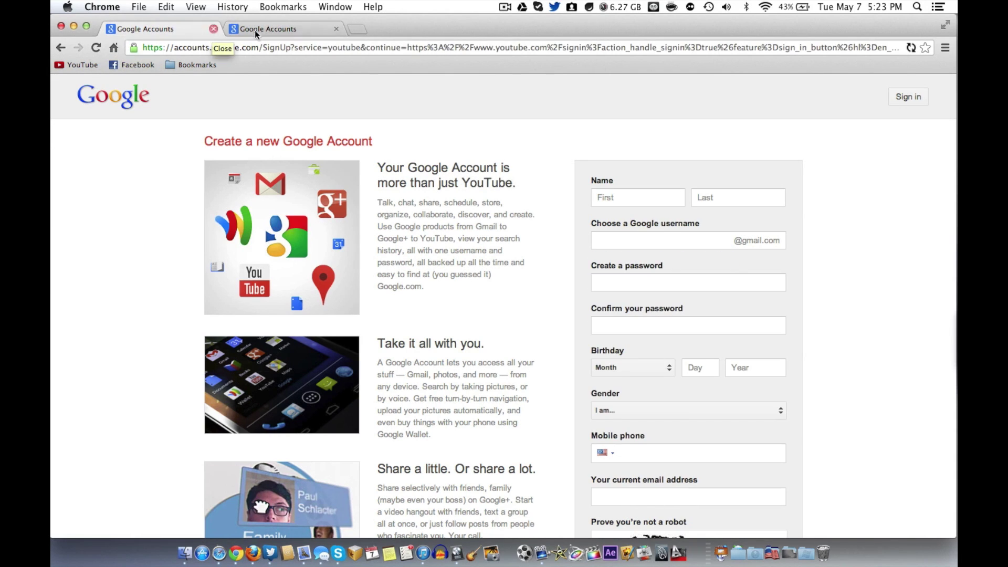
left_click(264, 27)
left_click(136, 25)
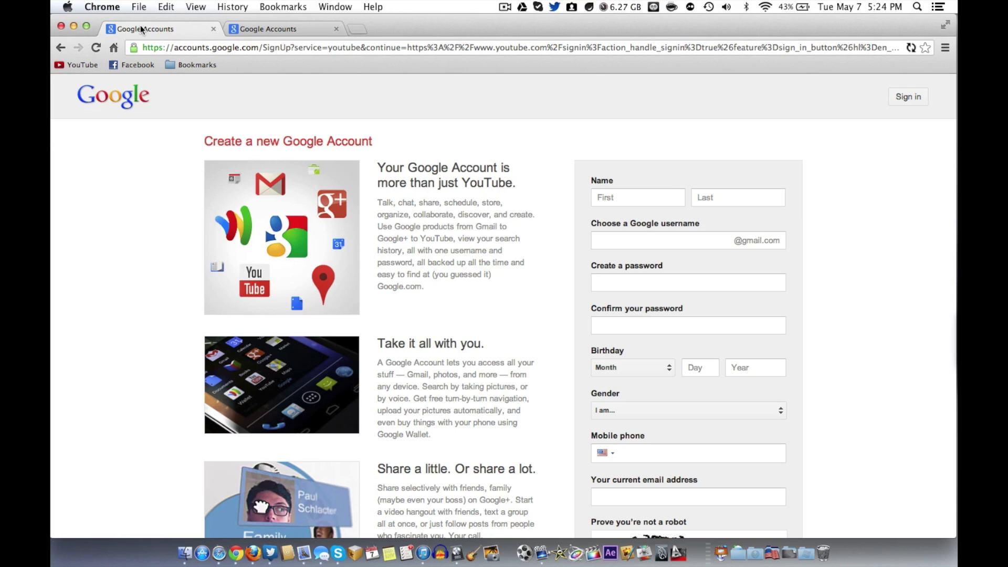
left_click(252, 29)
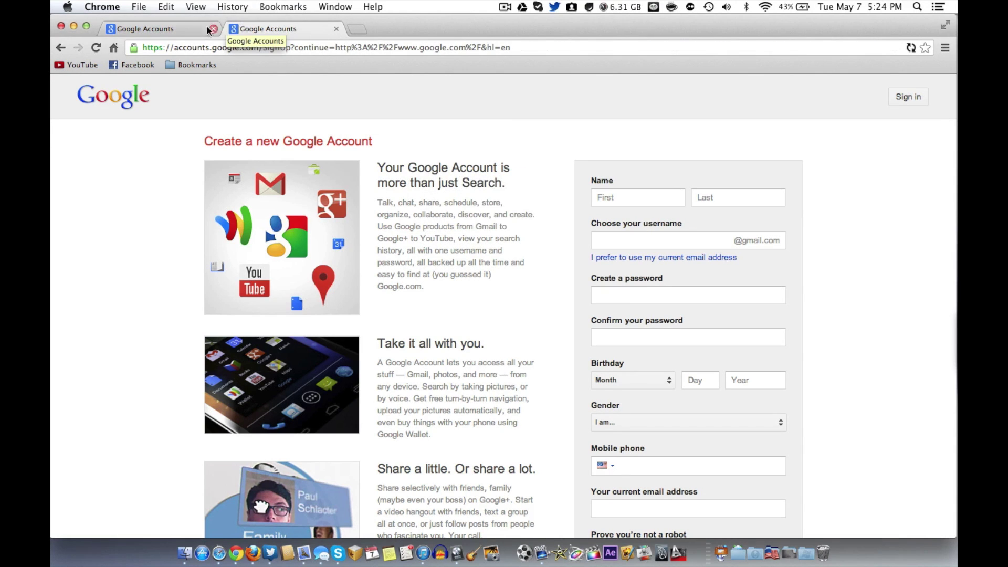
left_click(196, 31)
left_click(277, 30)
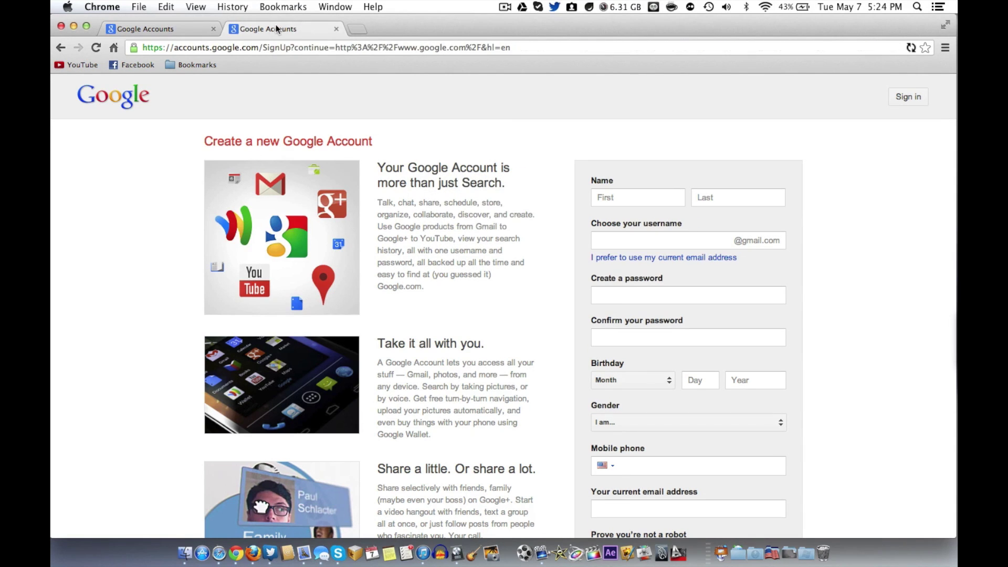
Close the extra tab, then enter first name, last name, username and a password twice.
left_click(336, 30)
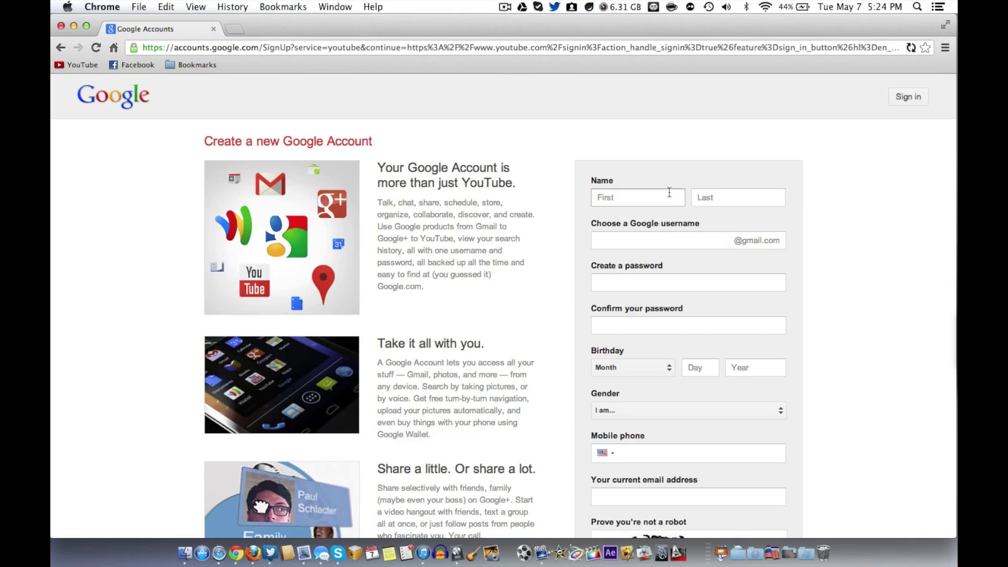
left_click(610, 196)
scroll(644, 241, "down", 1)
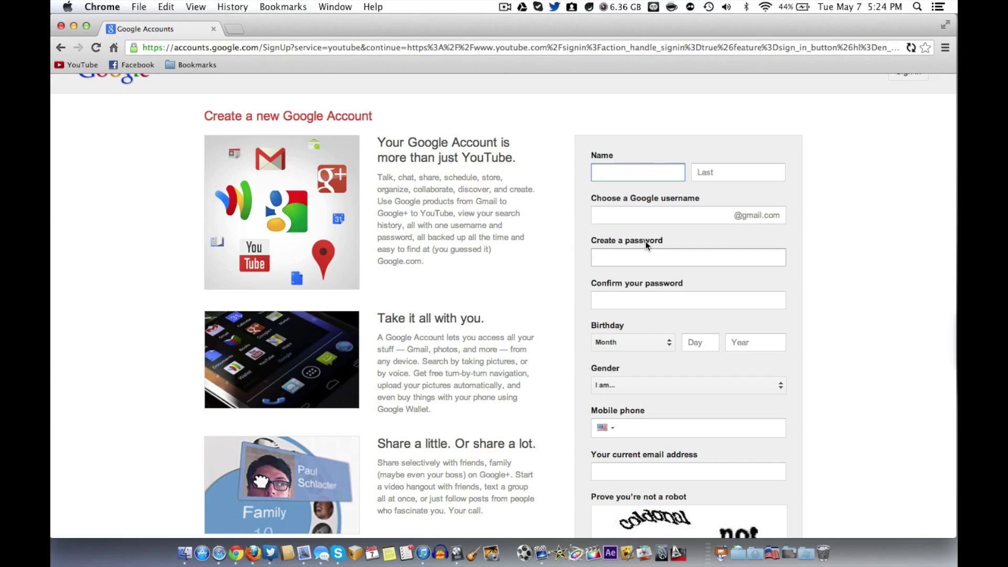
type("Bob")
key("Tab")
type("HDTechBuzz")
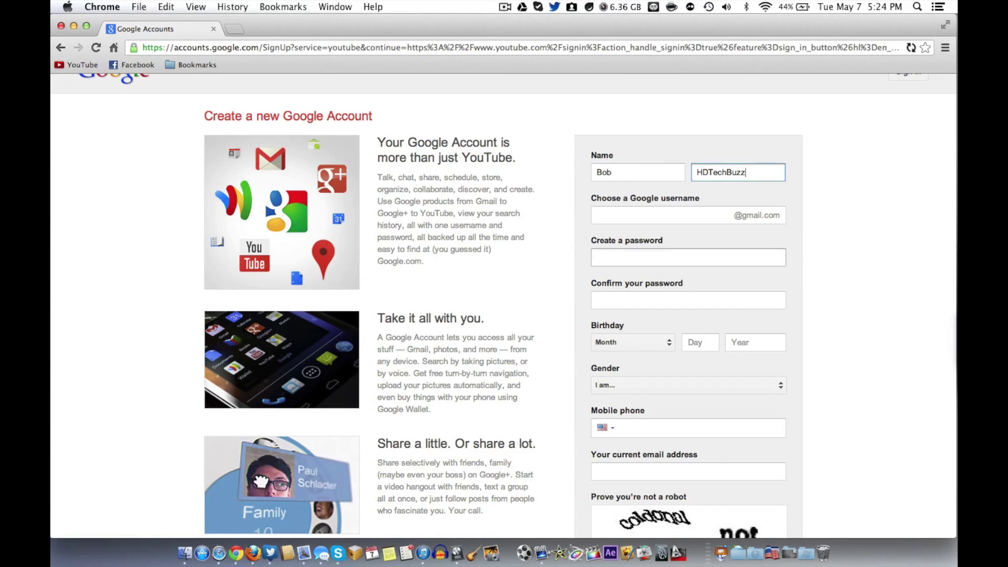
key("Tab")
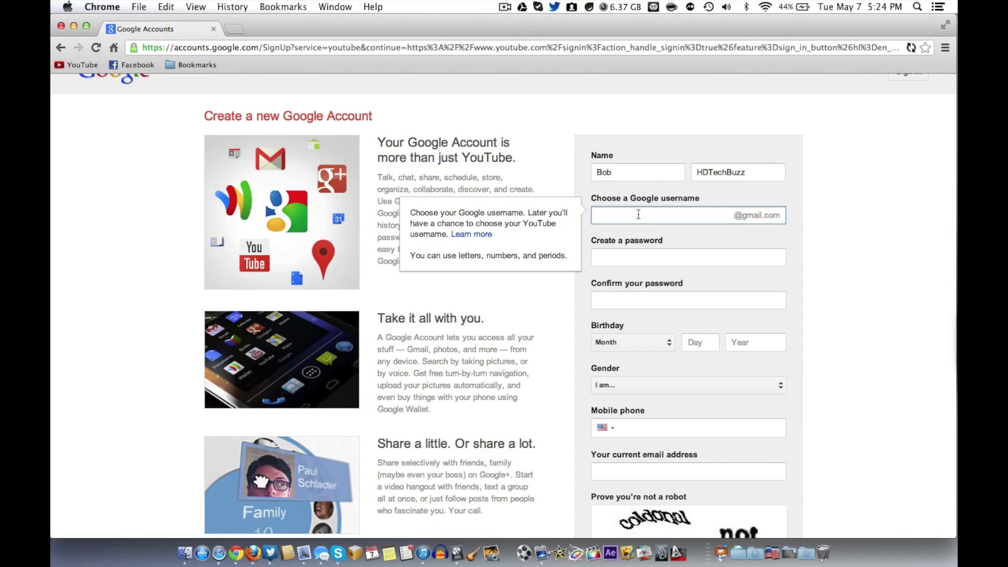
type("HDTechBuzzFan")
key("Tab")
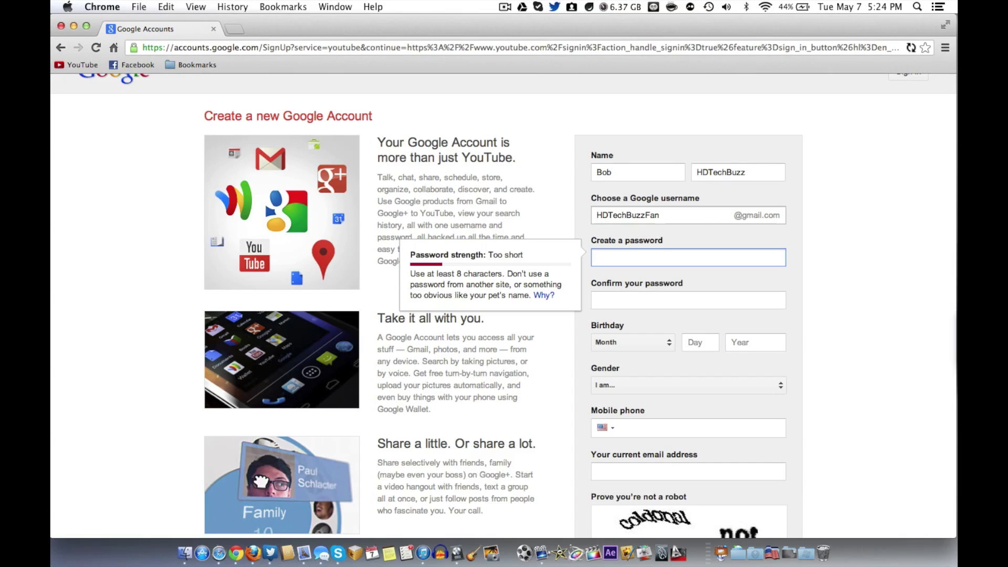
type("••••••••")
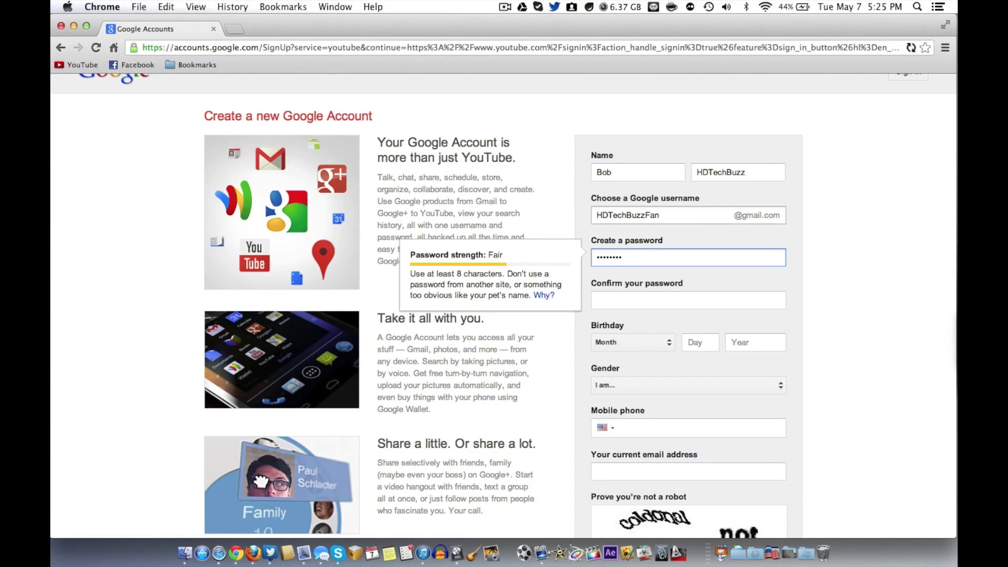
left_click(634, 302)
key("super+v")
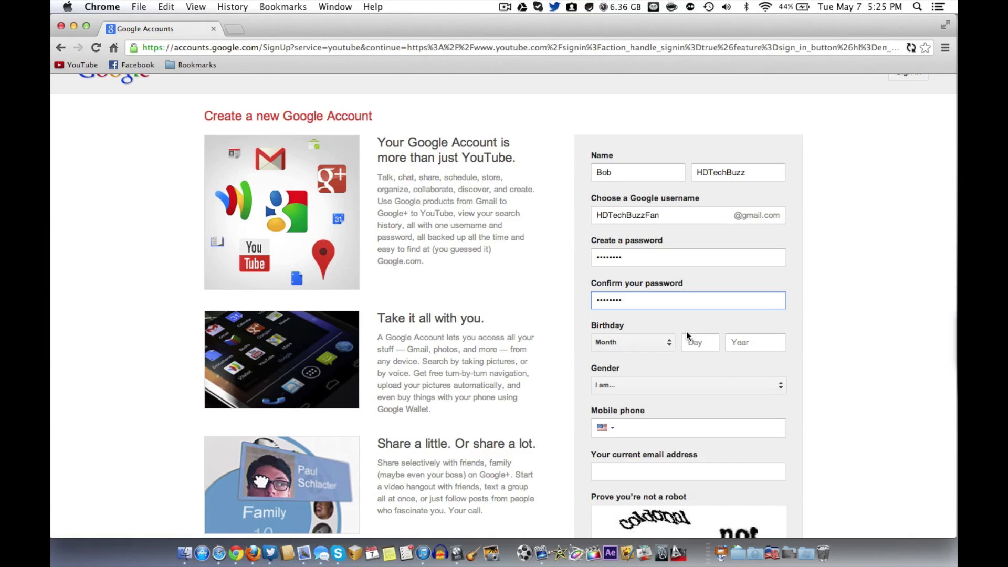
Set the birthday to December 28, 1900 and the gender to Male.
left_click(649, 344)
scroll(630, 362, "down", 5)
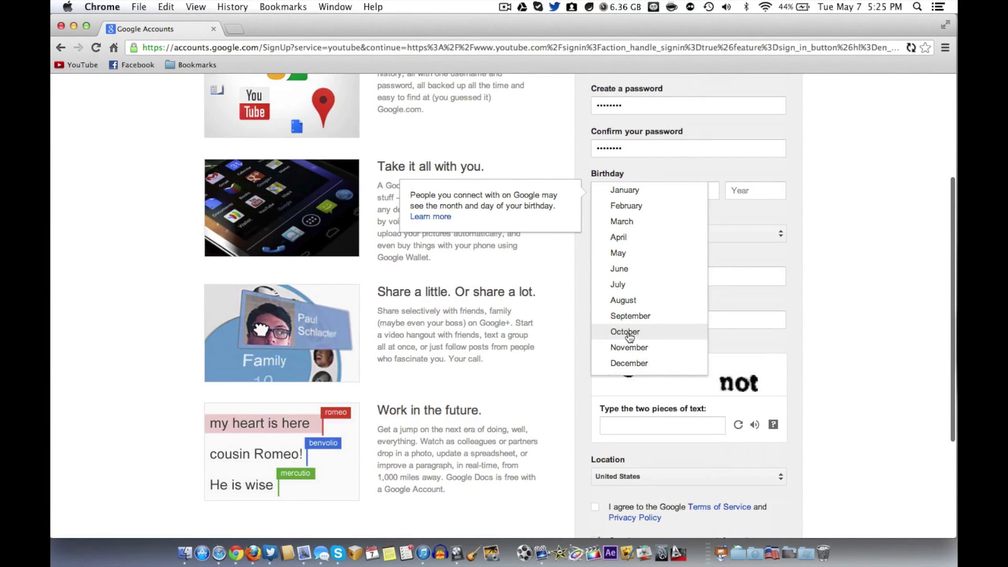
left_click(629, 364)
left_click(696, 192)
type("28")
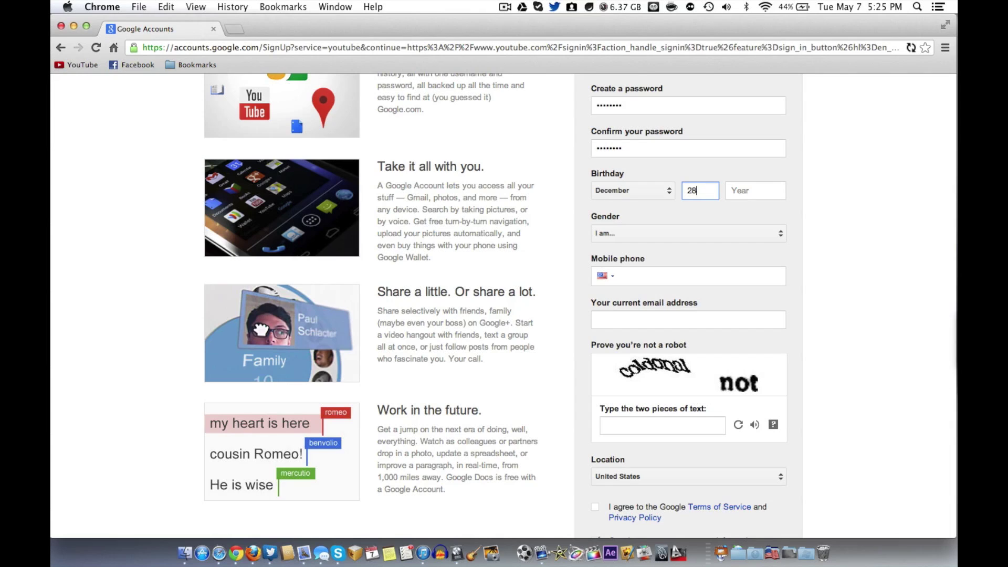
key("Tab")
type("19")
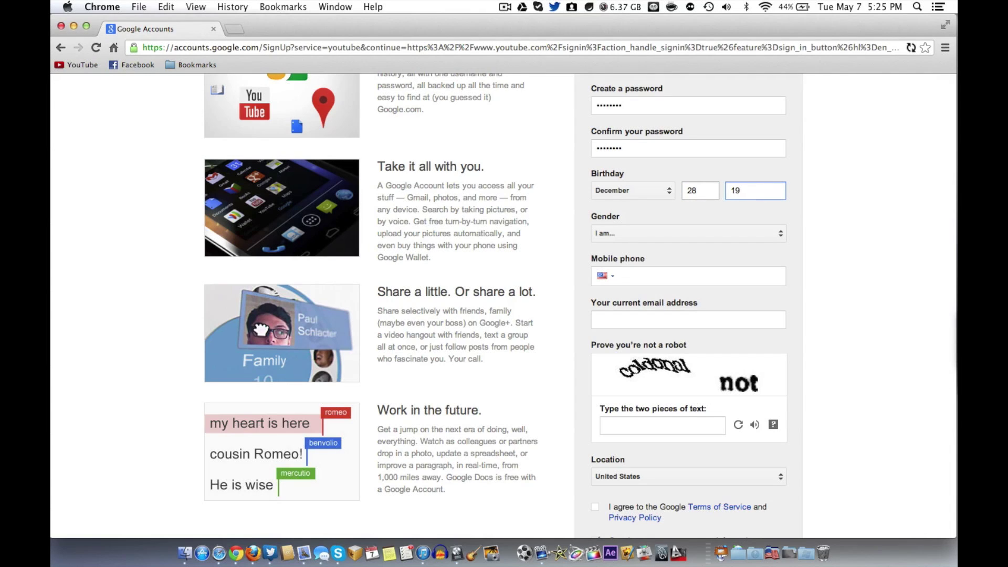
type("00")
key("Tab")
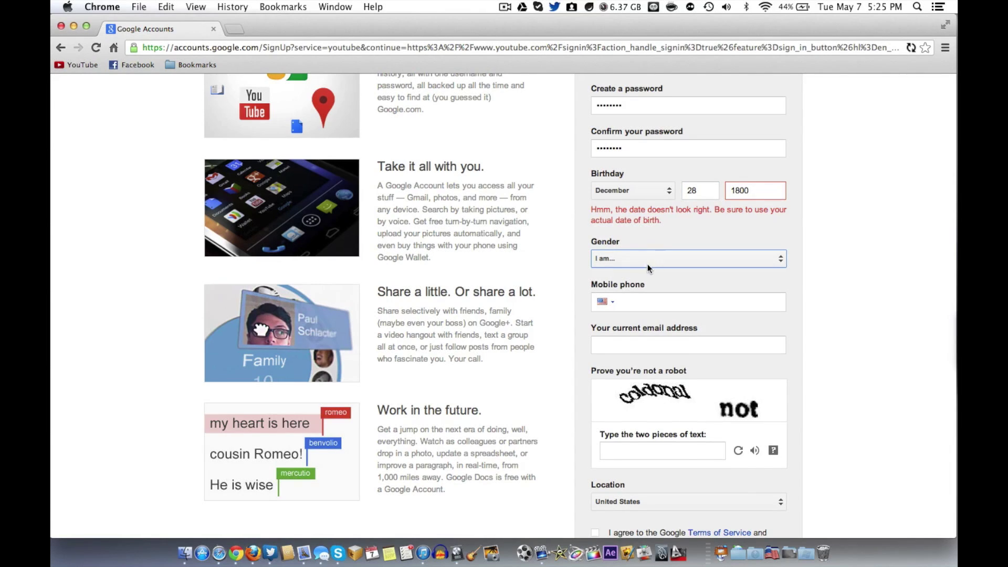
left_click(739, 192)
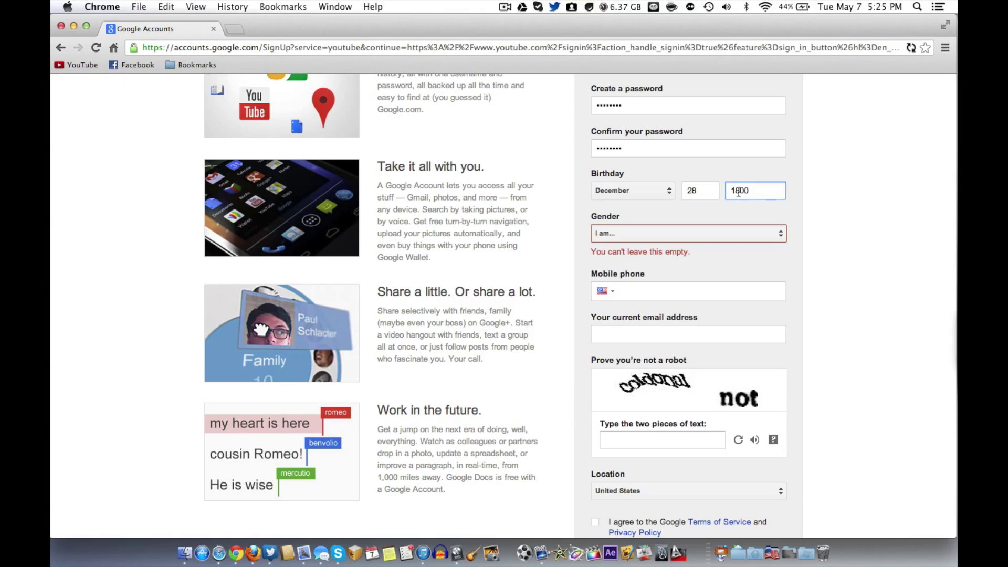
key("Delete")
type("9")
left_click(705, 237)
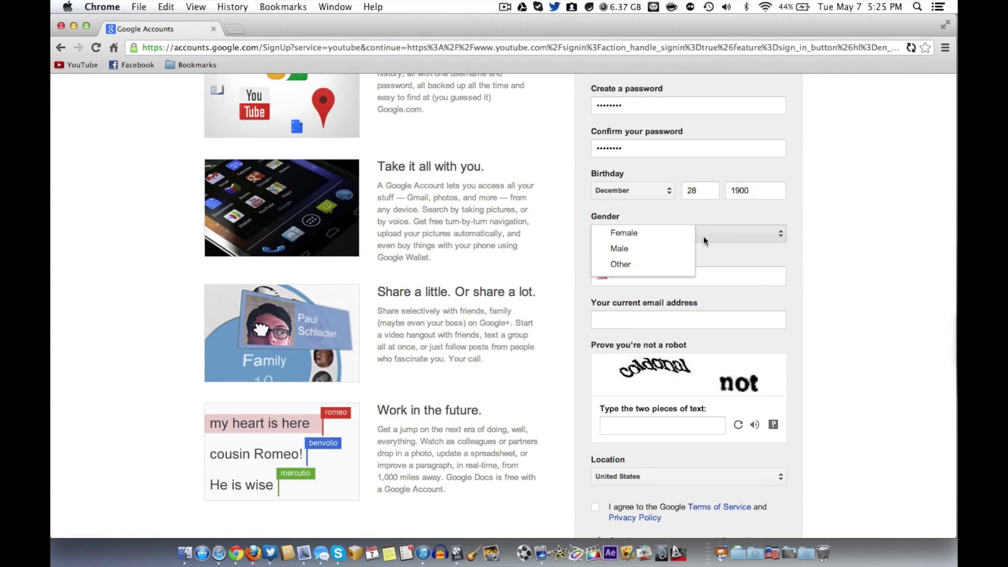
left_click(645, 249)
Check the current email and mobile phone fields and recheck the chosen username.
left_click(639, 315)
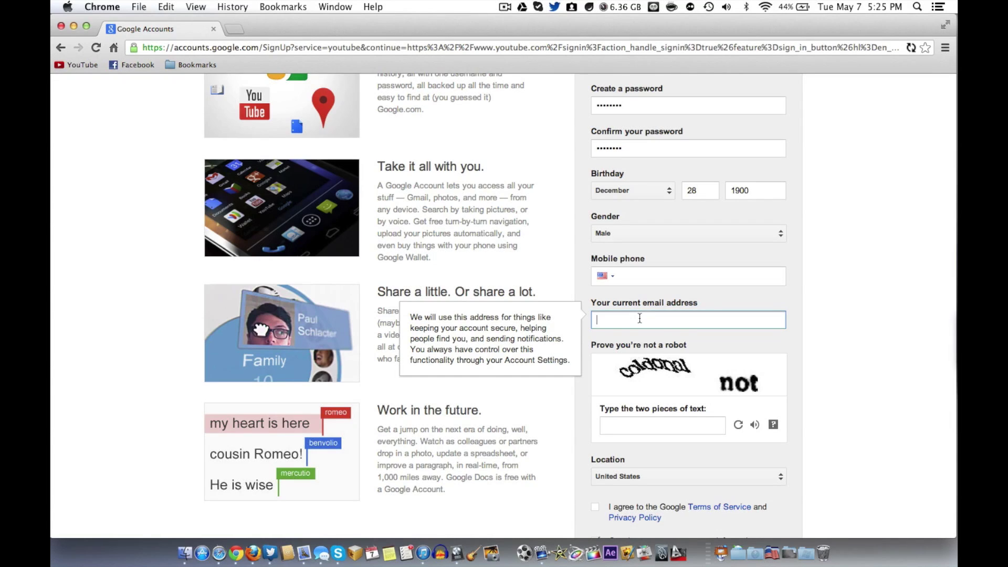
left_click(666, 279)
scroll(666, 282, "up", 3)
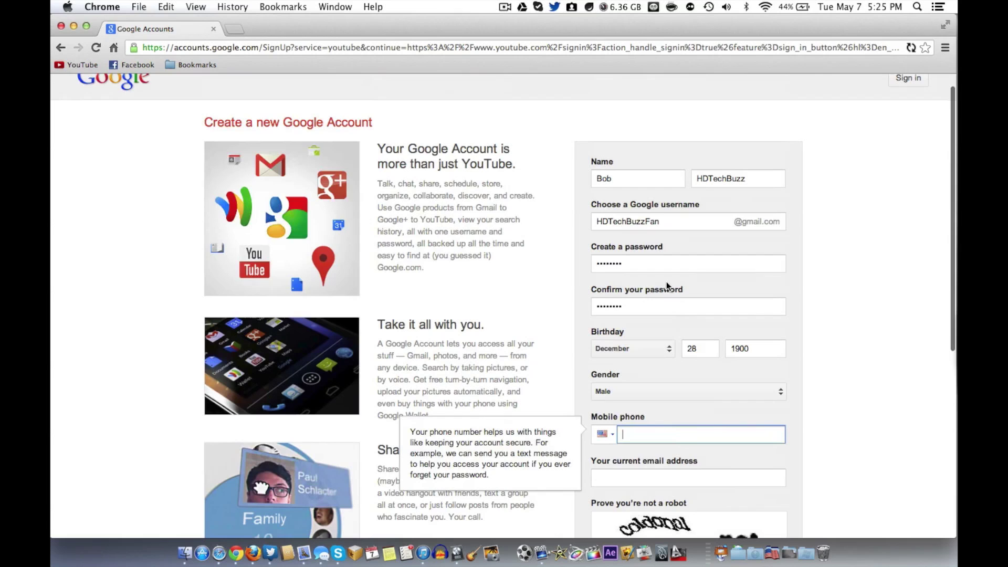
double_click(672, 225)
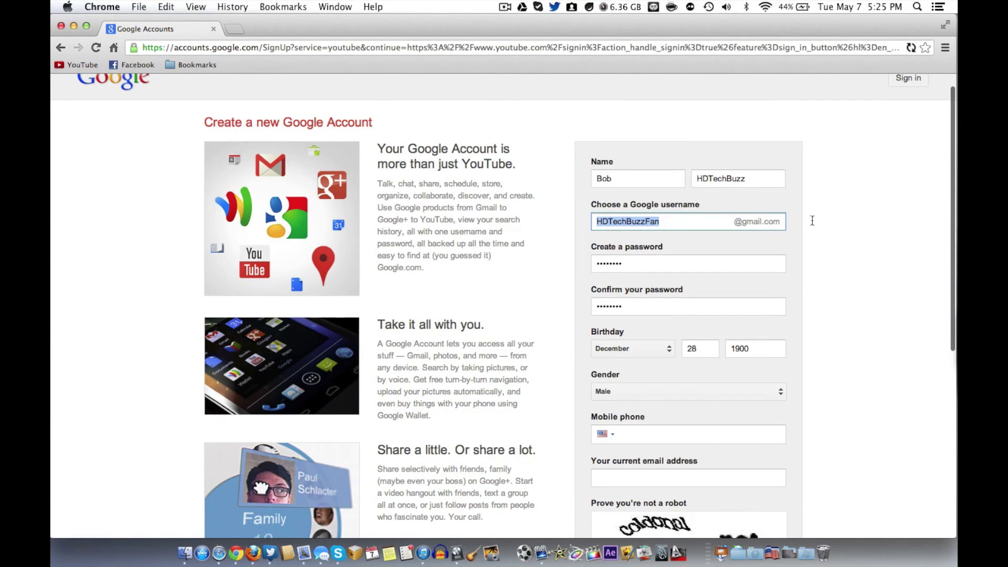
scroll(641, 292, "down", 3)
left_click(642, 281)
scroll(642, 282, "down", 2)
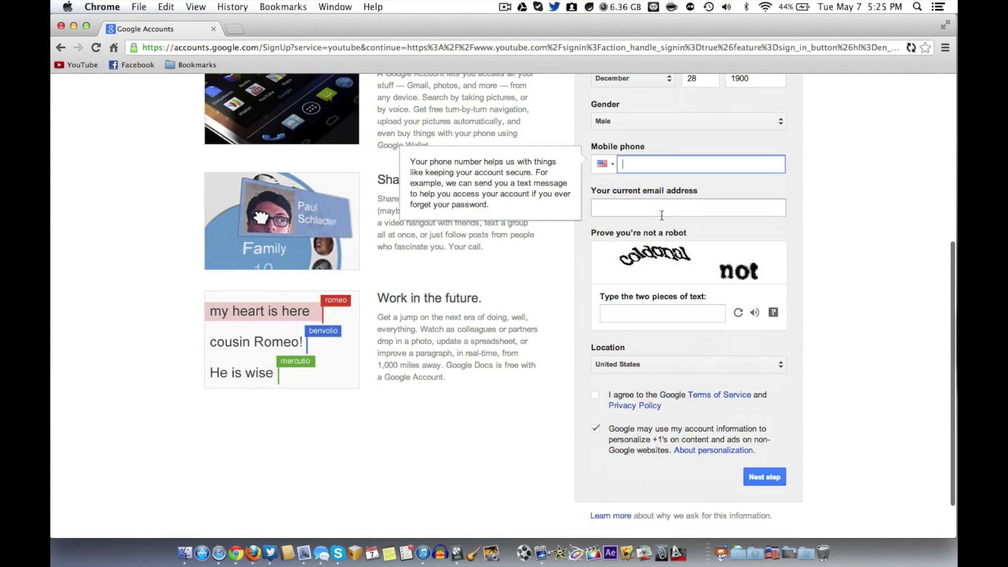
left_click(658, 204)
Type the captcha words, accept the Terms of Service, and submit with Next step.
left_click(641, 313)
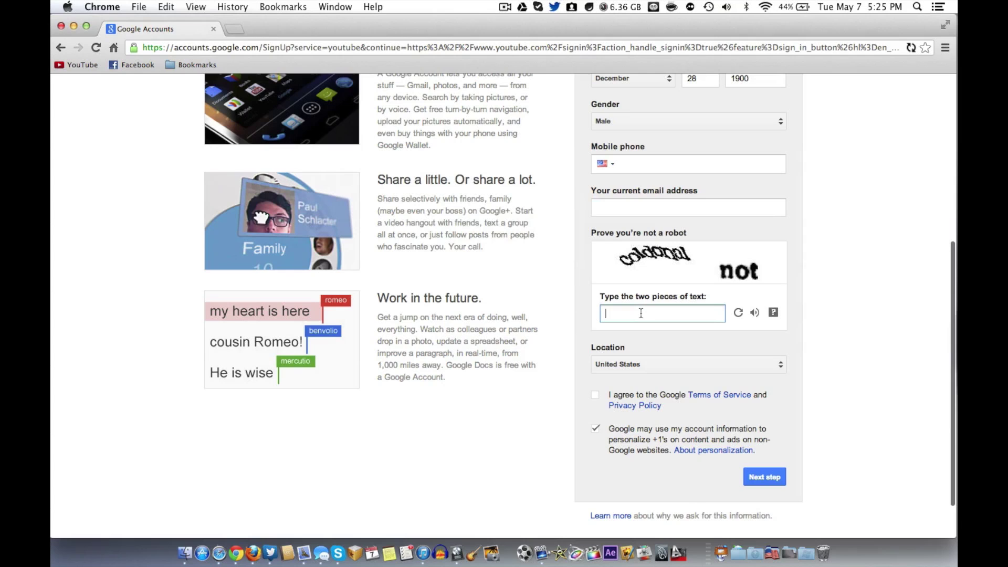
type("coldon")
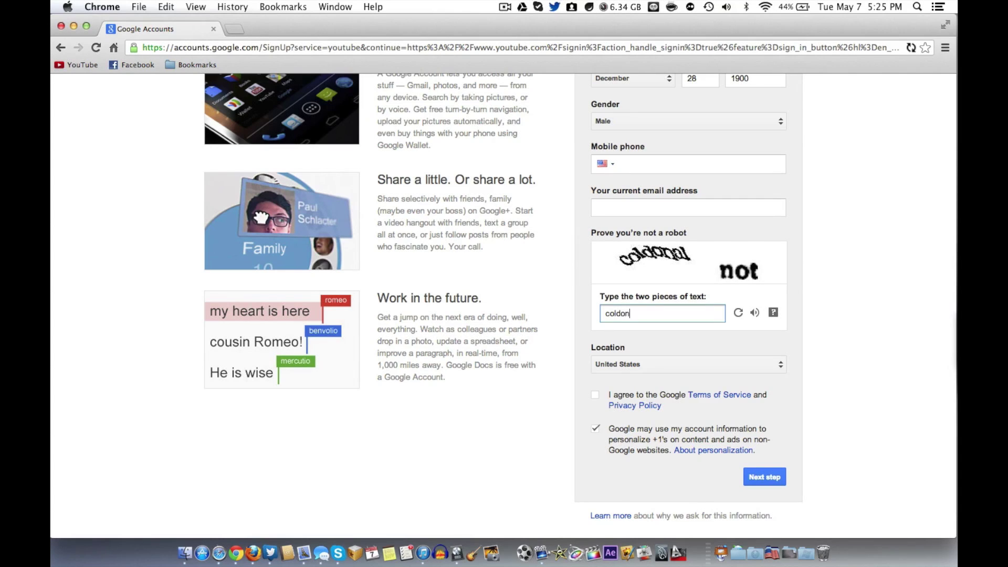
type("al not")
scroll(504, 305, "down", 2)
left_click(596, 340)
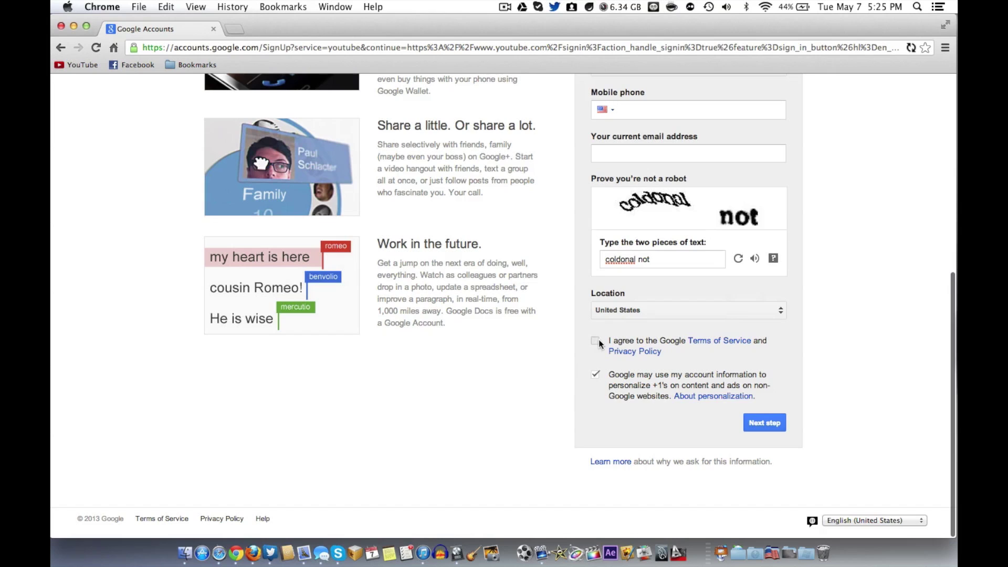
left_click(778, 423)
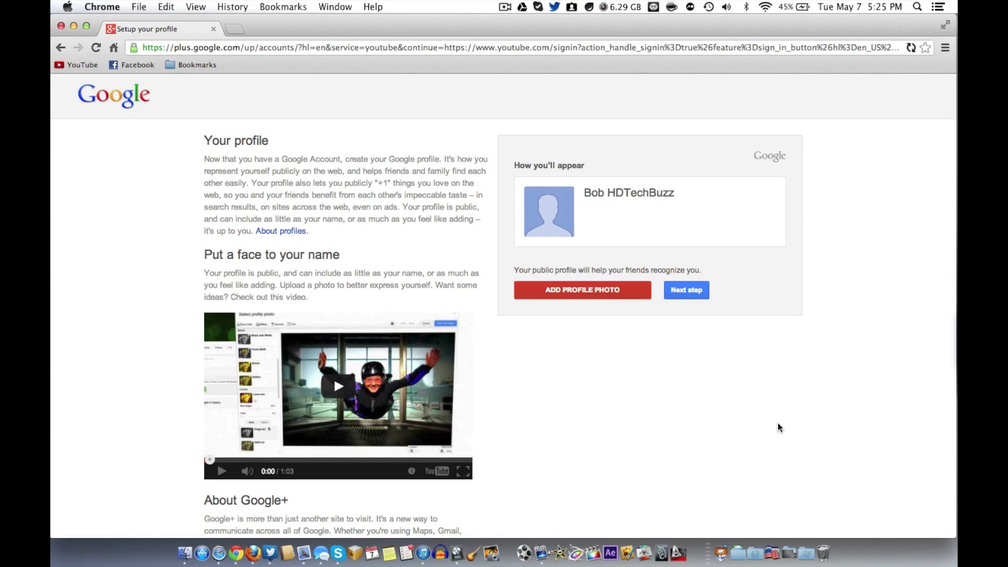
Look over the profile setup page and continue with Next step, adding no photo.
scroll(392, 268, "down", 2)
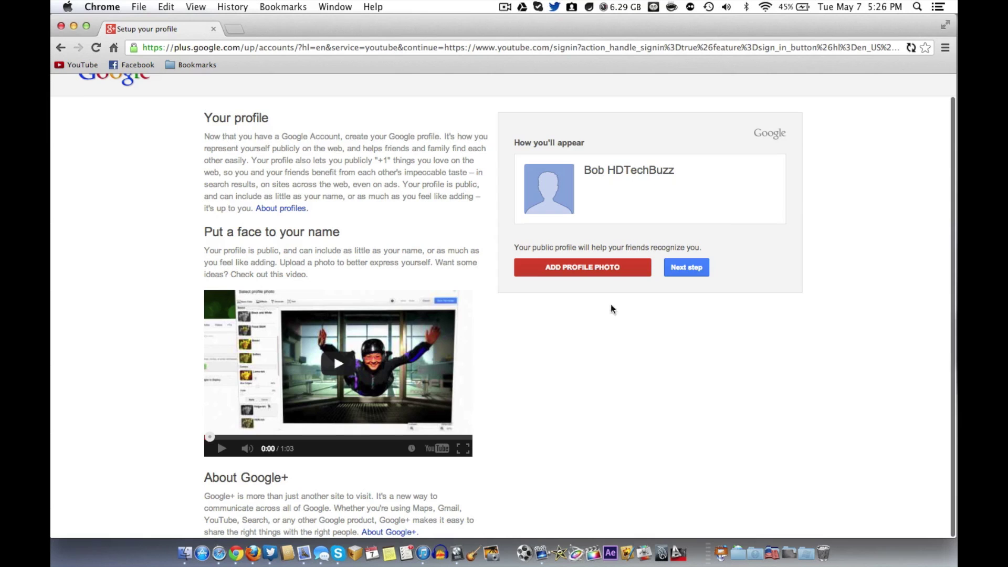
scroll(568, 219, "up", 2)
scroll(564, 231, "down", 1)
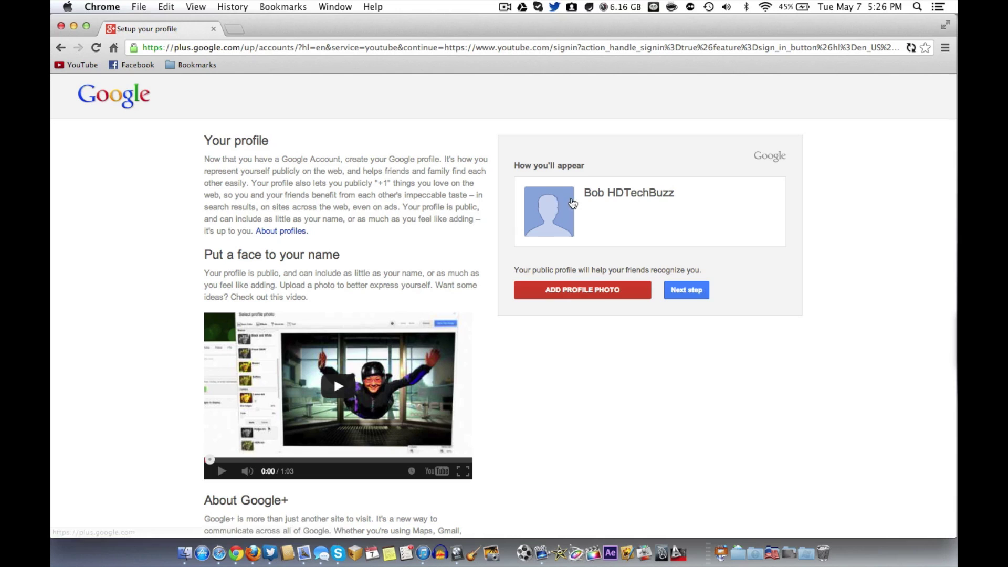
left_click(676, 292)
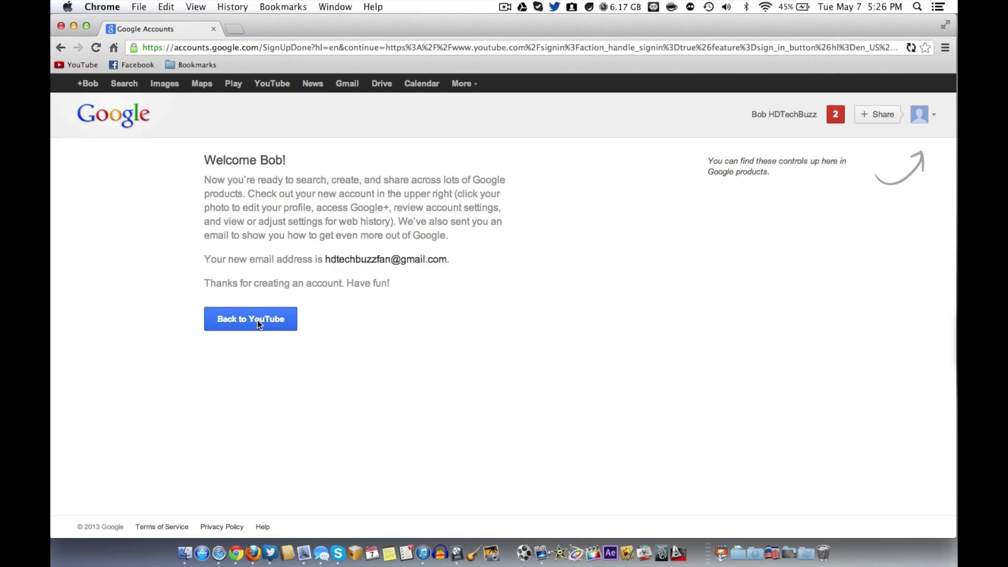
Go back to YouTube and open the avatar's account menu for the new account.
left_click(257, 320)
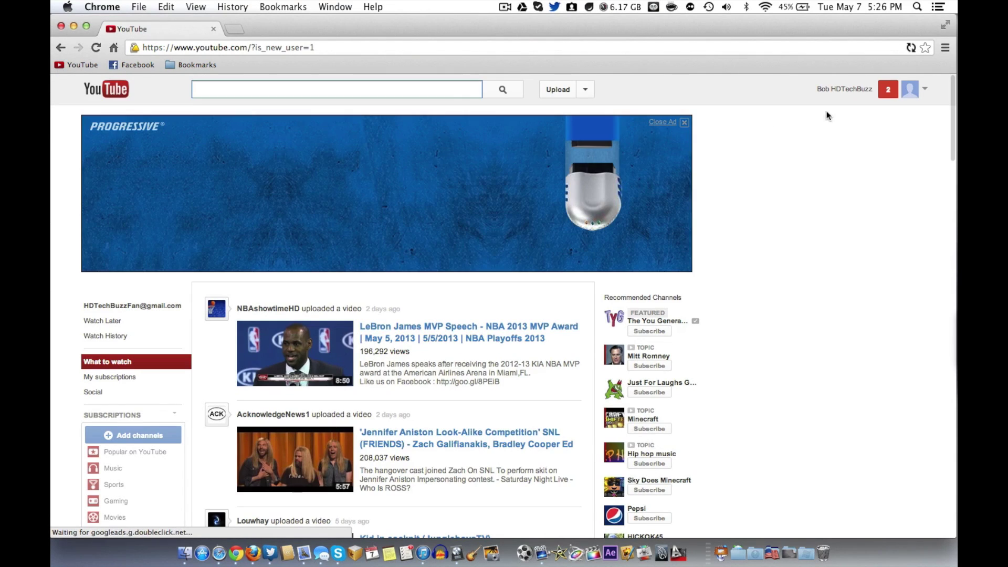
left_click(911, 90)
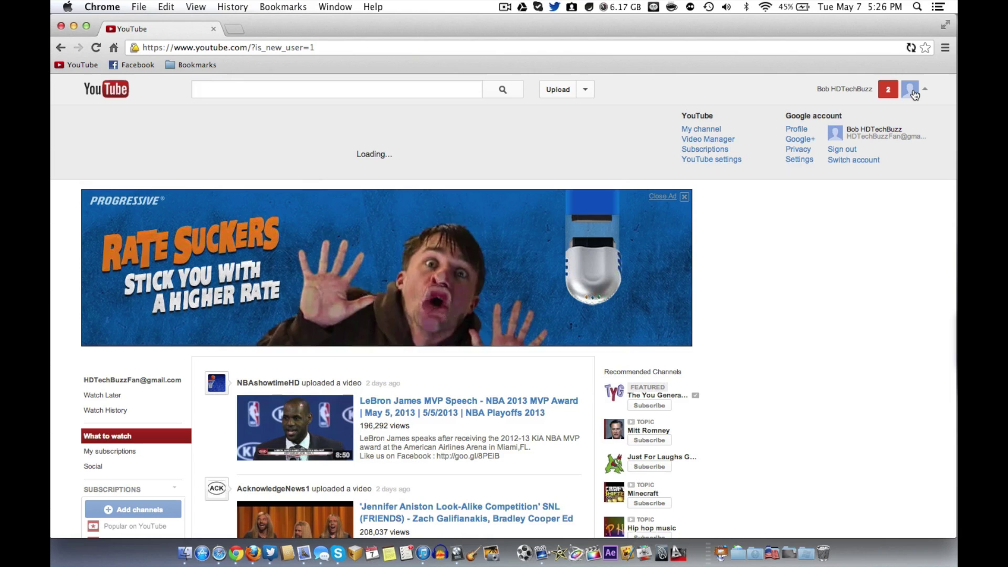
left_click(911, 91)
left_click(912, 90)
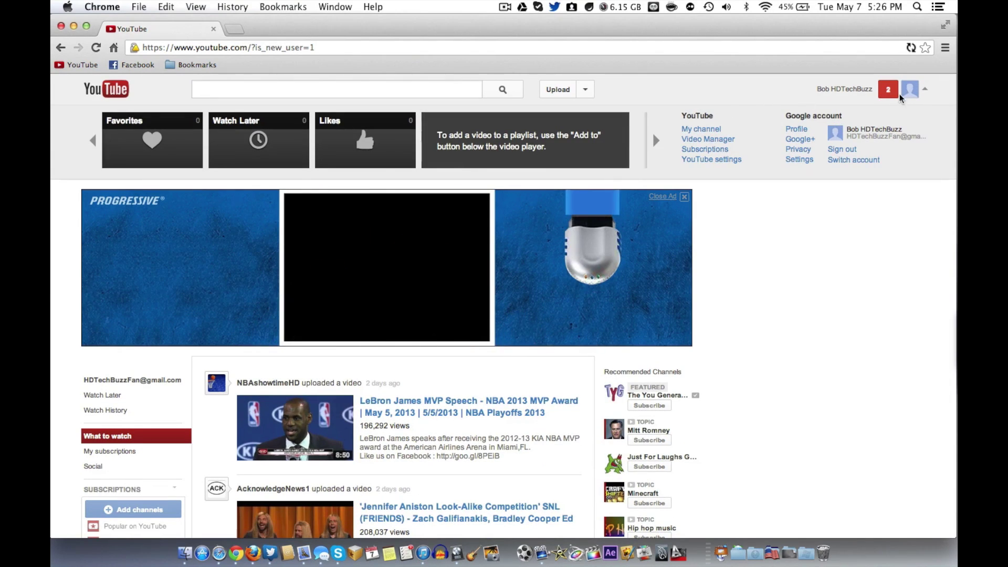
left_click(908, 93)
left_click(908, 94)
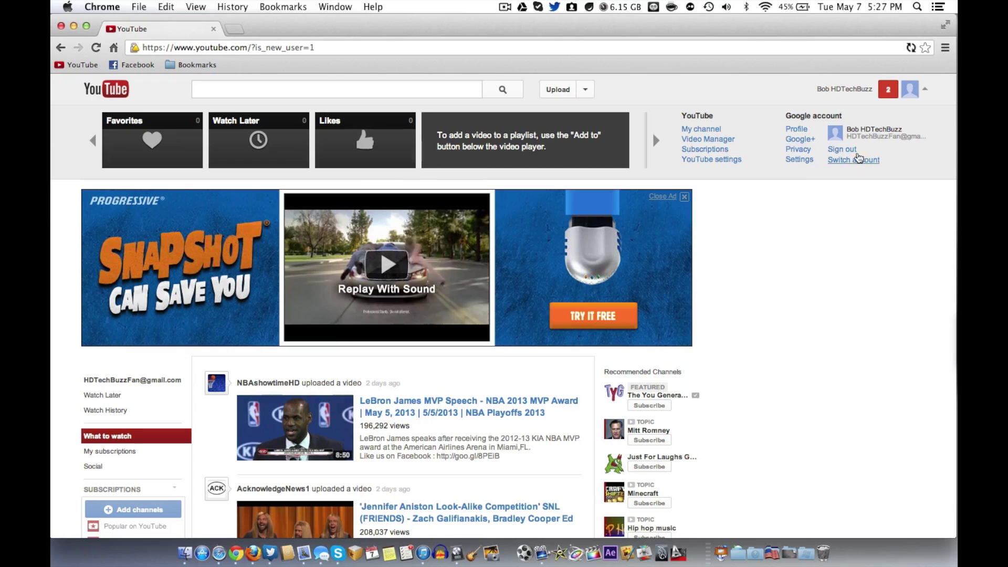
left_click(799, 160)
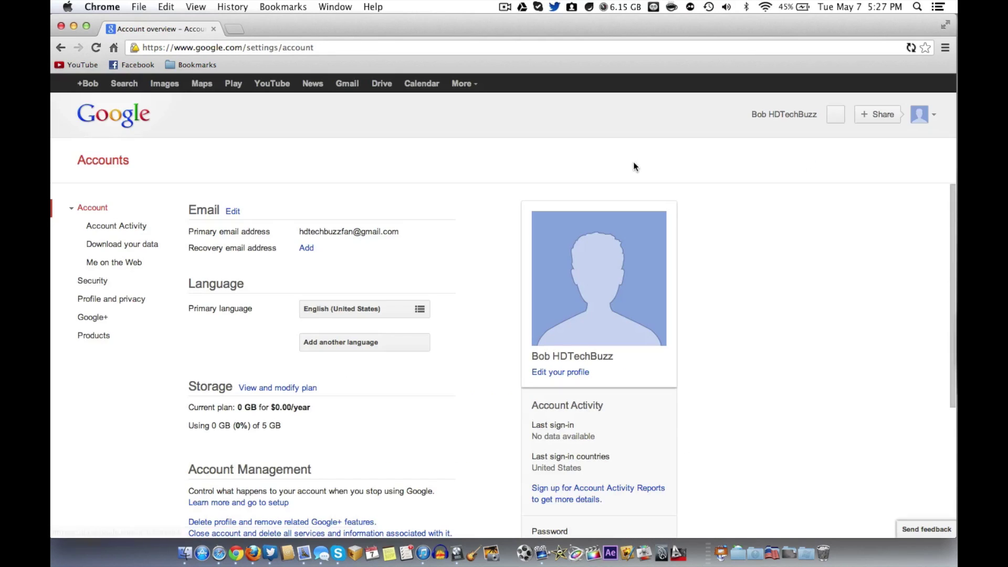
scroll(299, 272, "down", 4)
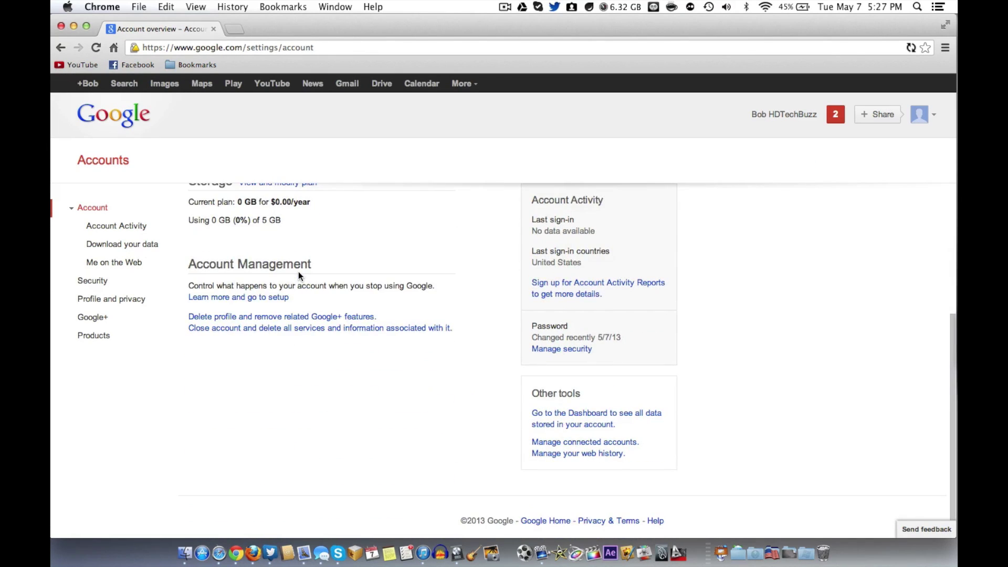
scroll(298, 272, "up", 4)
key("super+bracketleft")
left_click(915, 96)
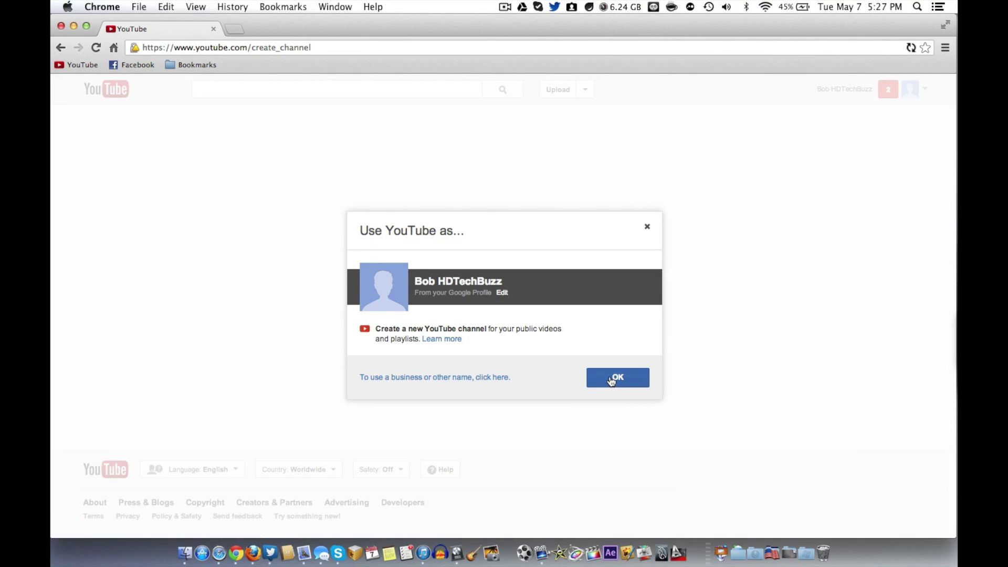
Choose Edit under the name in the 'Use YouTube as...' dialog.
left_click(501, 293)
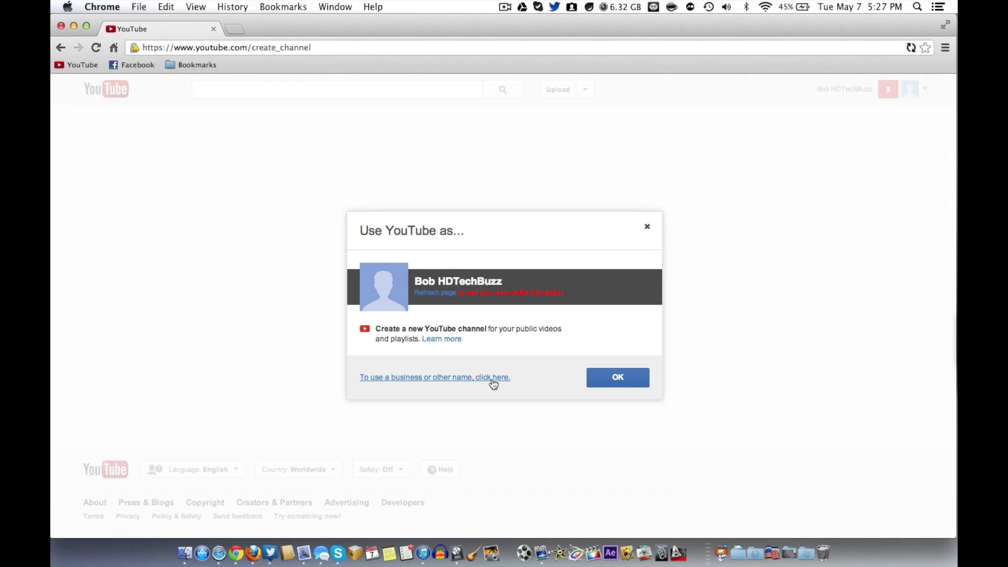
Confirm with OK to create the channel, then select part of the channel name.
left_click(596, 377)
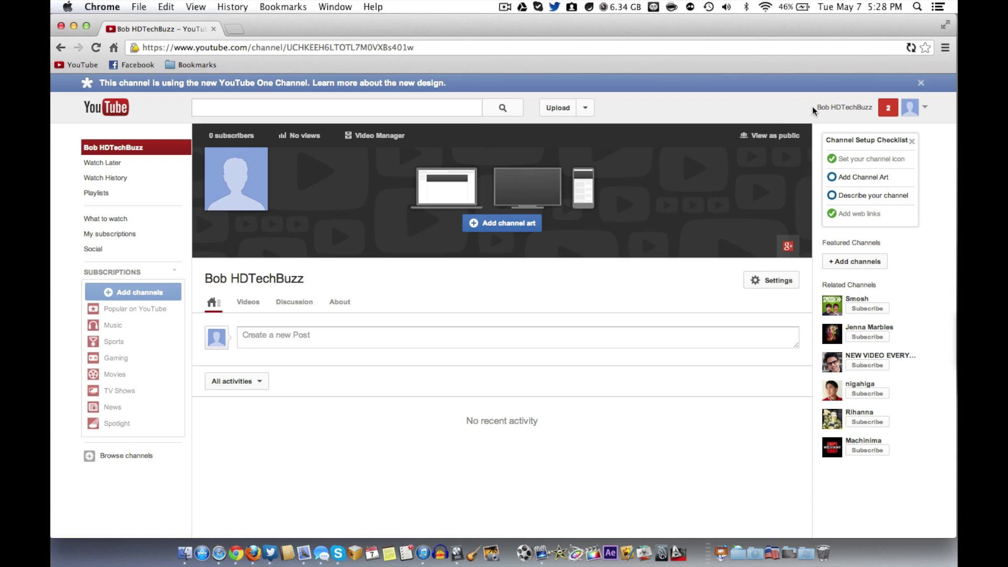
left_click_drag(815, 106, 865, 107)
left_click(458, 310)
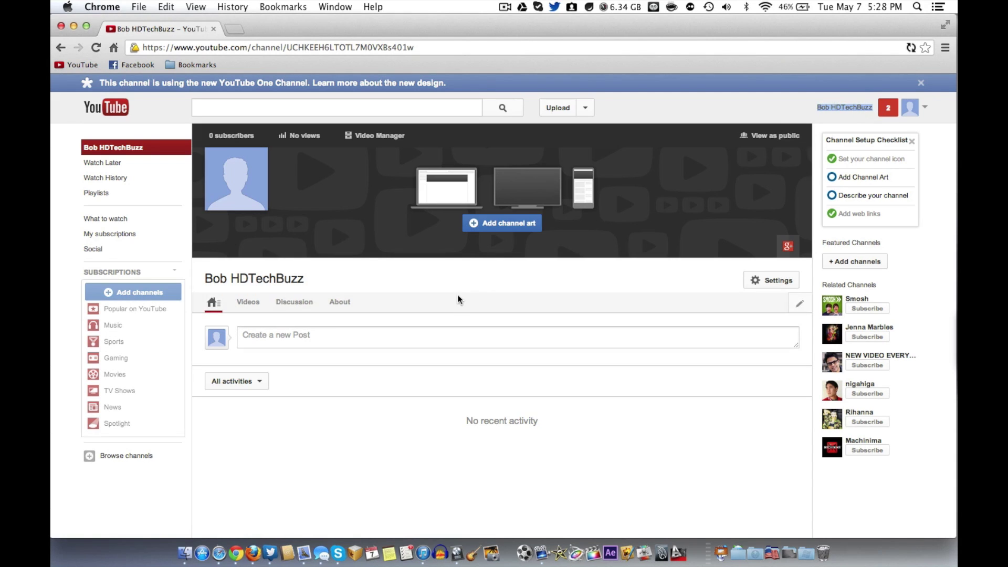